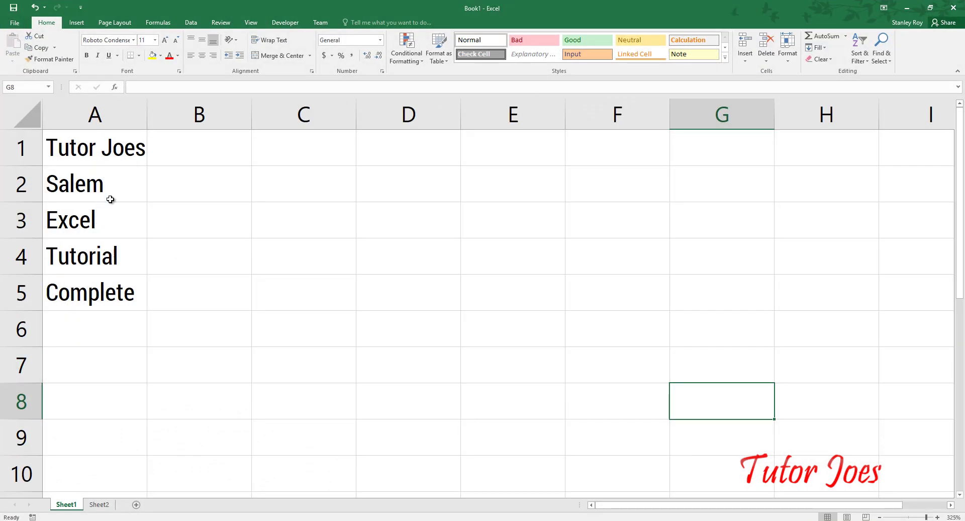
- Widen column A to fit Tutor Joes through Complete, then select A1:A5 and leave A6 active
{"action": "left_click_drag", "start_coordinate": [150, 117], "coordinate": [181, 117]}
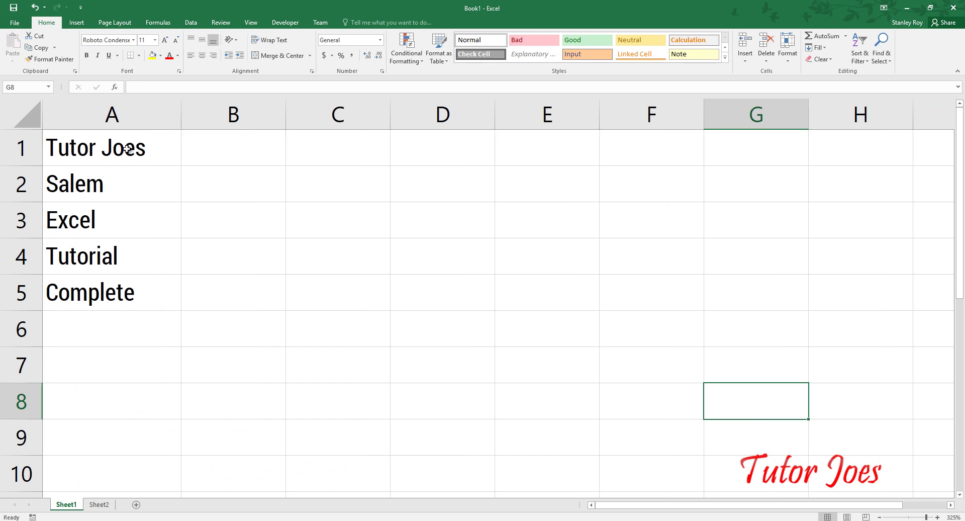
{"action": "left_click", "coordinate": [89, 146]}
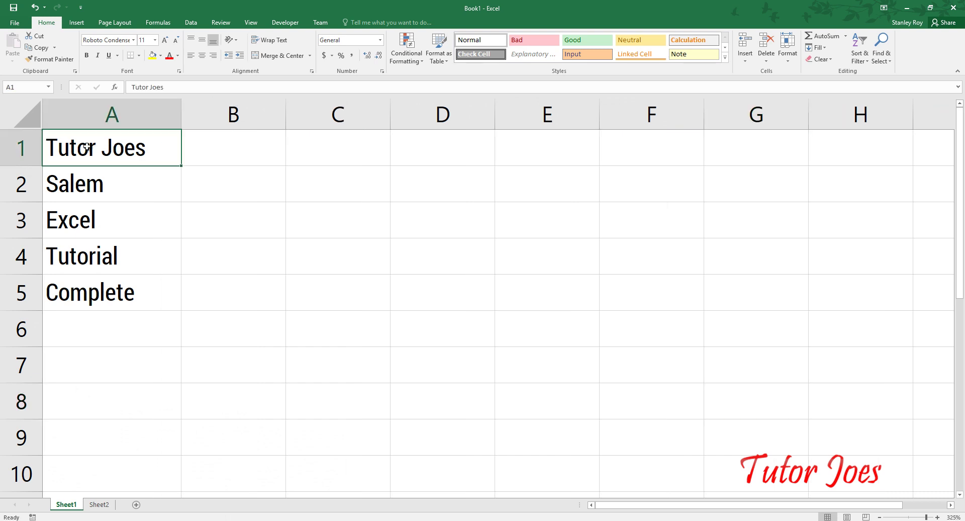
{"action": "left_click", "coordinate": [93, 300]}
{"action": "left_click_drag", "start_coordinate": [132, 162], "coordinate": [141, 302]}
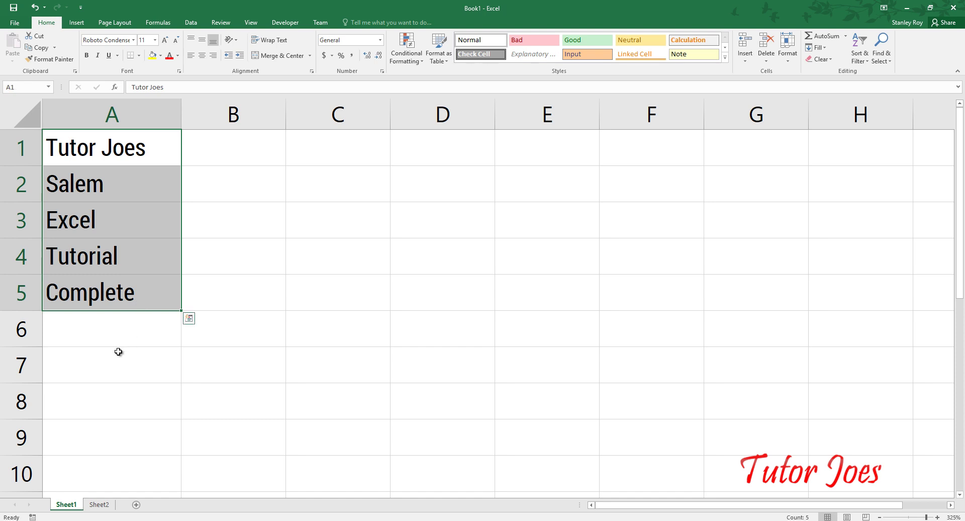
{"action": "left_click", "coordinate": [99, 333]}
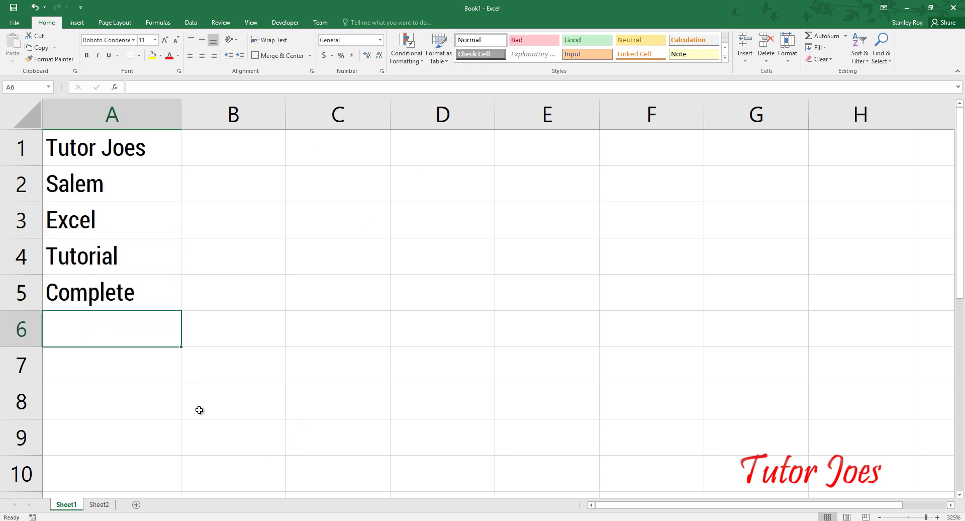
- Open the VBA editor and move it aside so the data in A1:A5 stays visible
{"action": "key", "text": "alt+F11"}
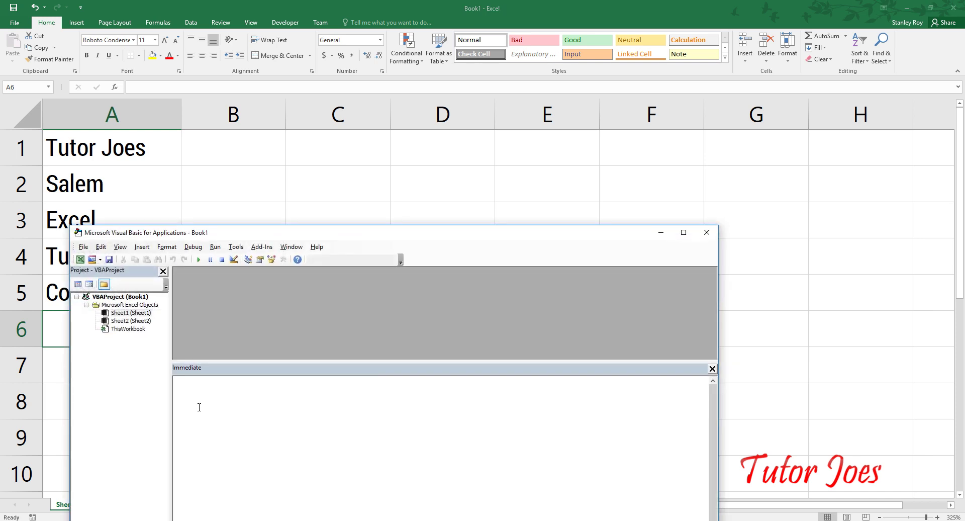
{"action": "left_click_drag", "start_coordinate": [384, 232], "coordinate": [669, 103]}
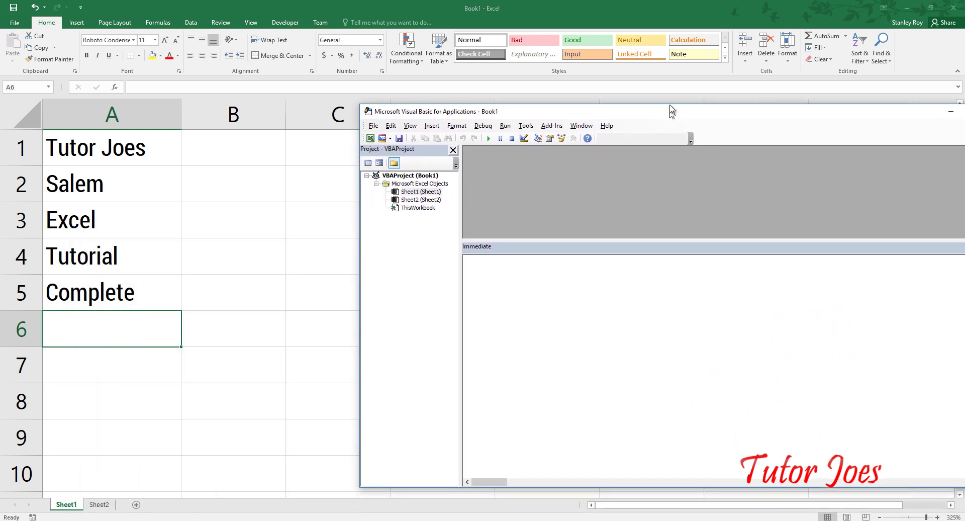
{"action": "left_click", "coordinate": [497, 259]}
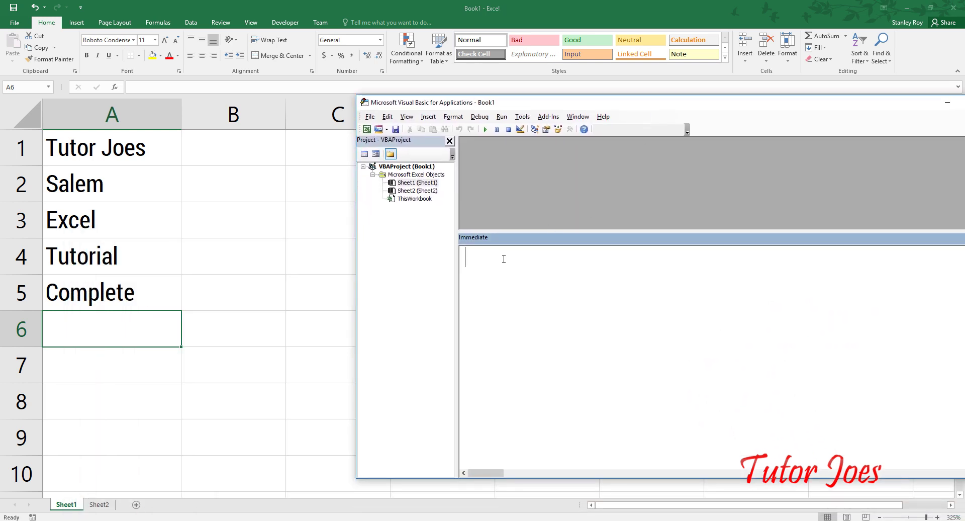
- Run Range("A1").Copy Range("B1") in the Immediate window, copying Tutor Joes into B1
{"action": "type", "text": "Range"}
{"action": "type", "text": "("}
{"action": "type", "text": "\"A1\""}
{"action": "type", "text": ")"}
{"action": "type", "text": ".co"}
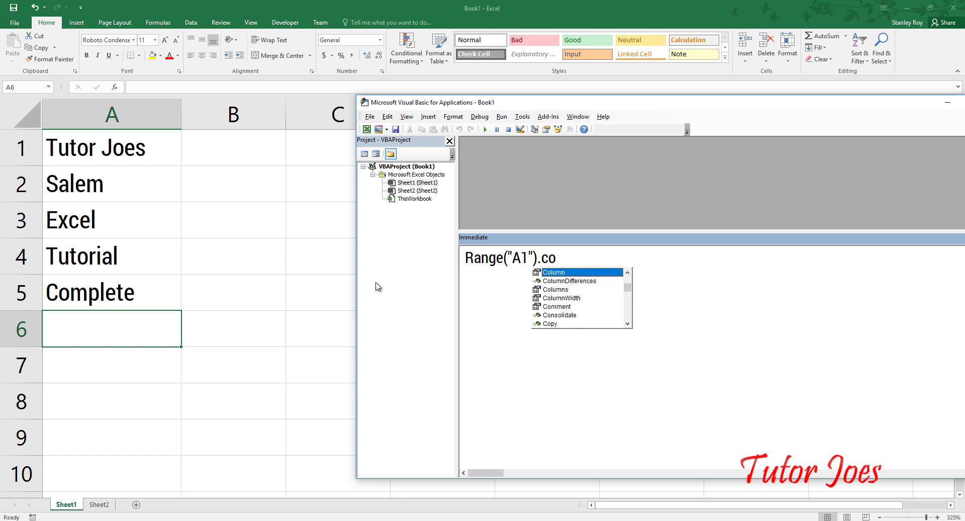
{"action": "type", "text": "pay"}
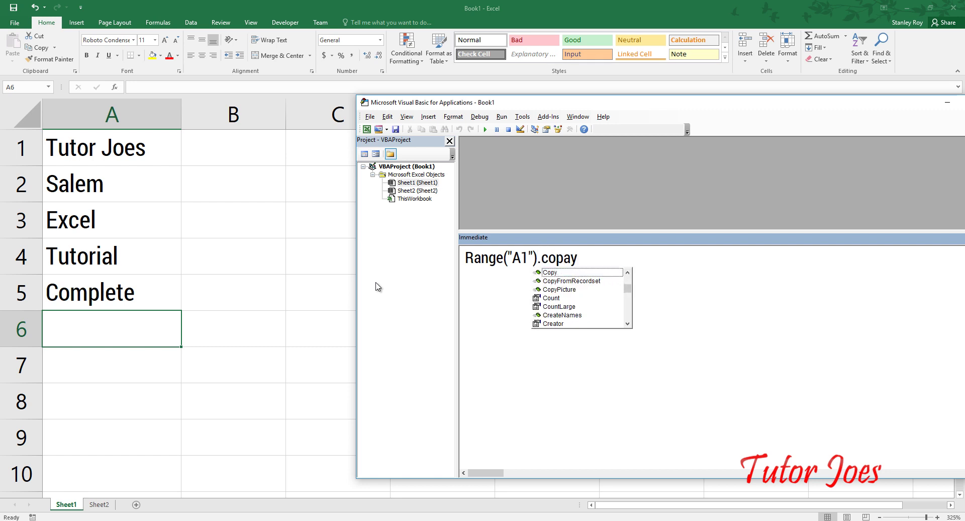
{"action": "key", "text": "BackSpace"}
{"action": "key", "text": "BackSpace"}
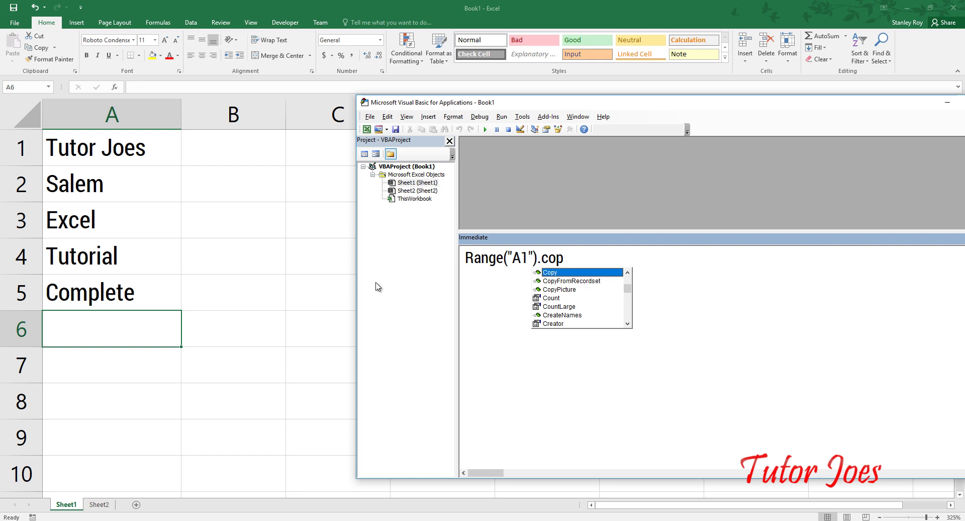
{"action": "type", "text": "y"}
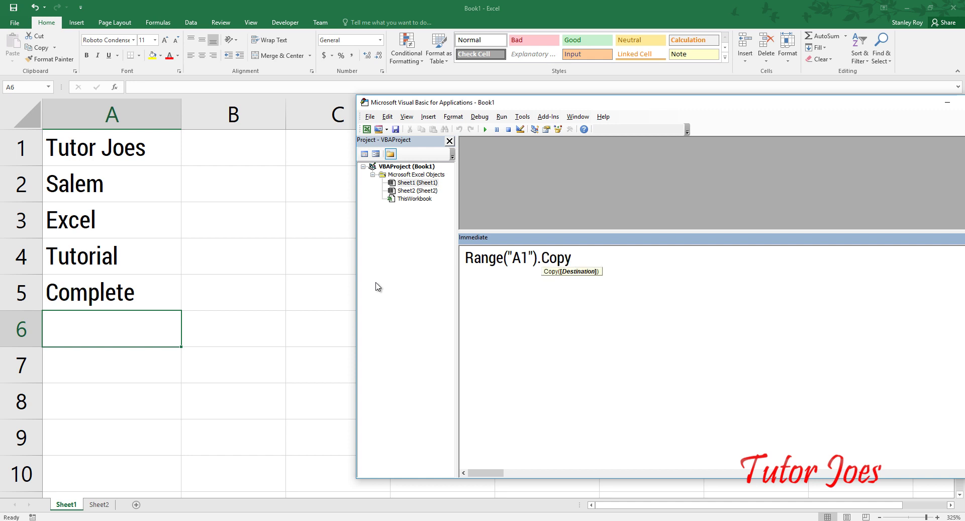
{"action": "type", "text": "  R"}
{"action": "type", "text": "ange("}
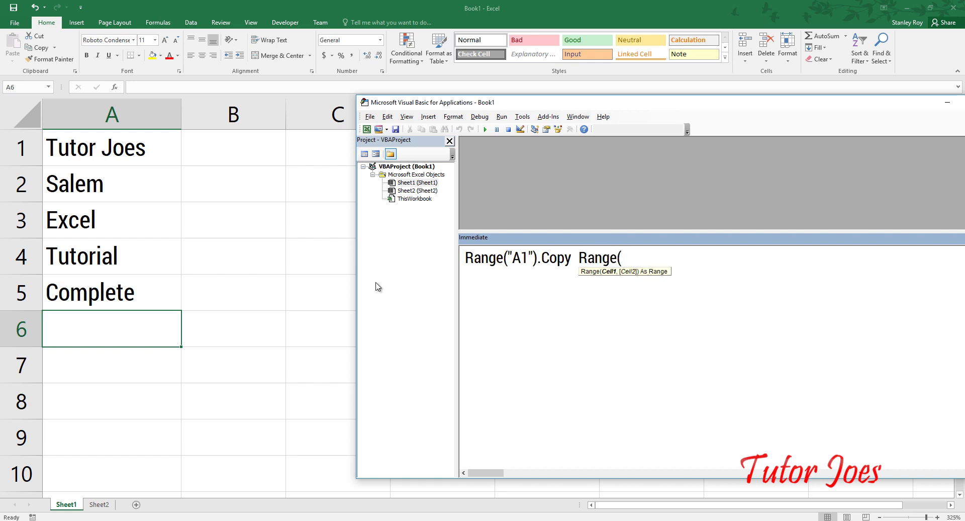
{"action": "type", "text": "\"B1\""}
{"action": "type", "text": ")"}
{"action": "key", "text": "Return"}
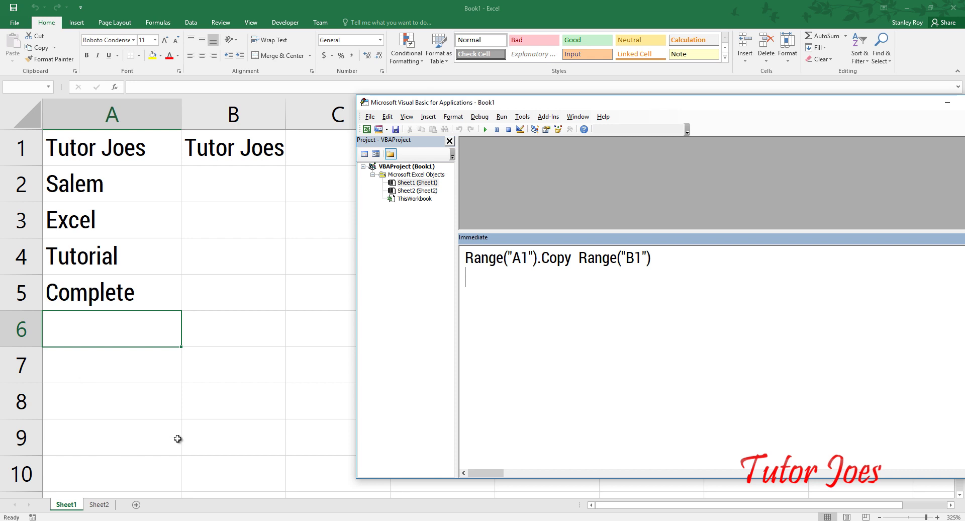
- Run Range("A1:A5").Copy Range("C1") in the Immediate window so C1:C5 mirror column A
{"action": "left_click_drag", "start_coordinate": [532, 102], "coordinate": [576, 99]}
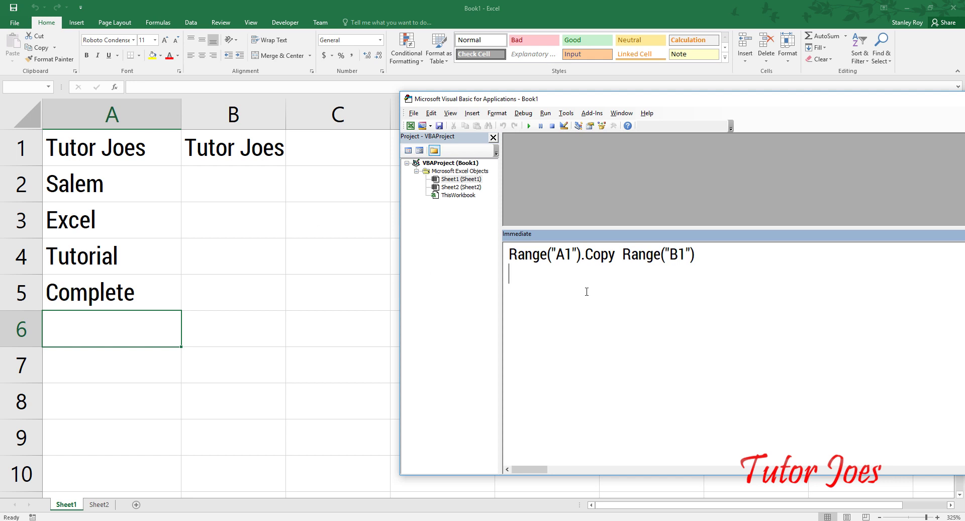
{"action": "type", "text": "Range"}
{"action": "type", "text": "(\"A"}
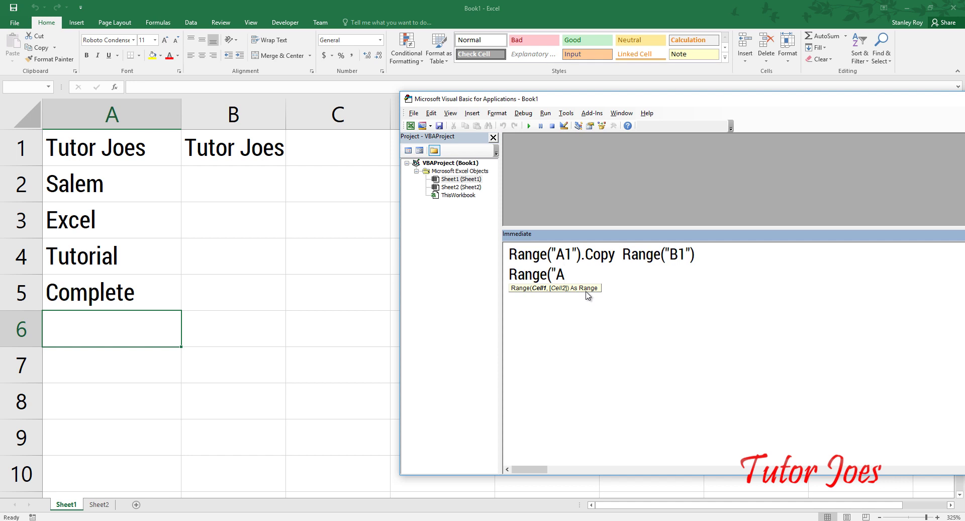
{"action": "type", "text": "1:A5"}
{"action": "type", "text": "\")"}
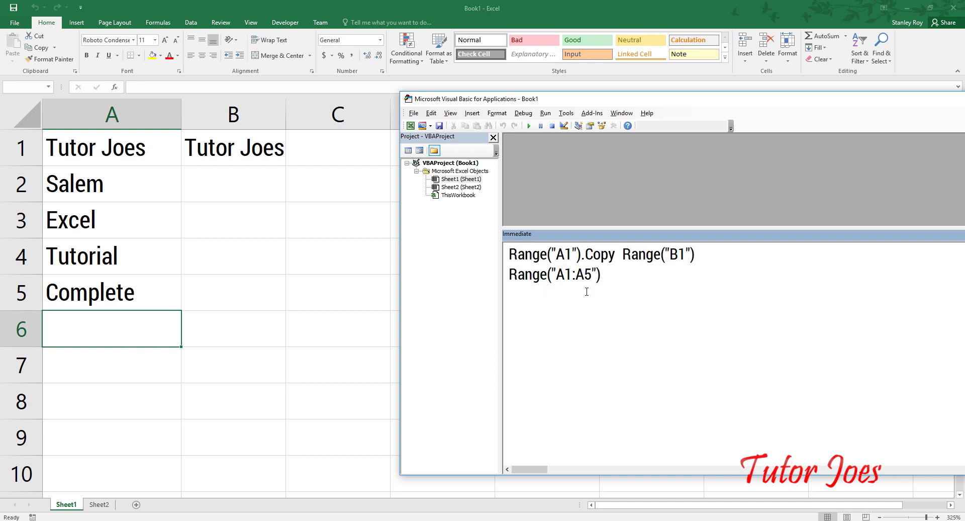
{"action": "type", "text": ".Copy"}
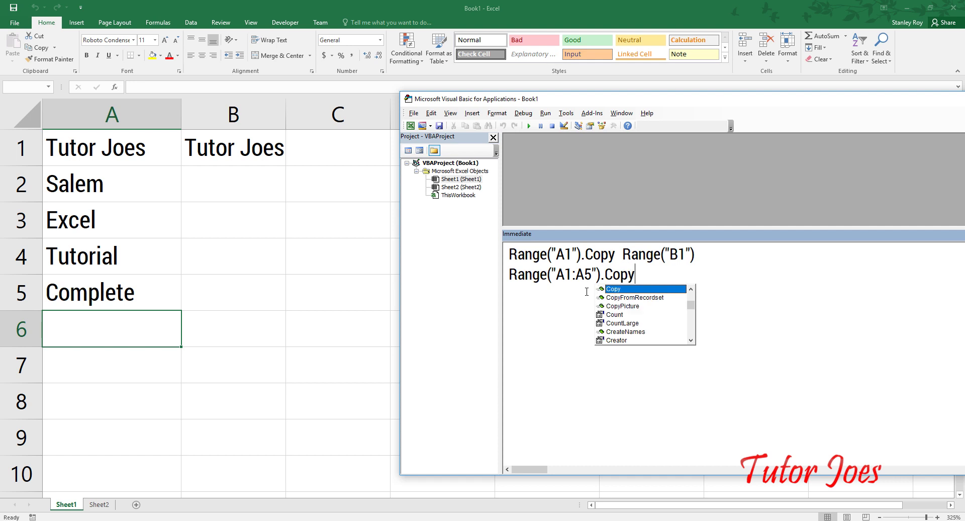
{"action": "type", "text": " Ra"}
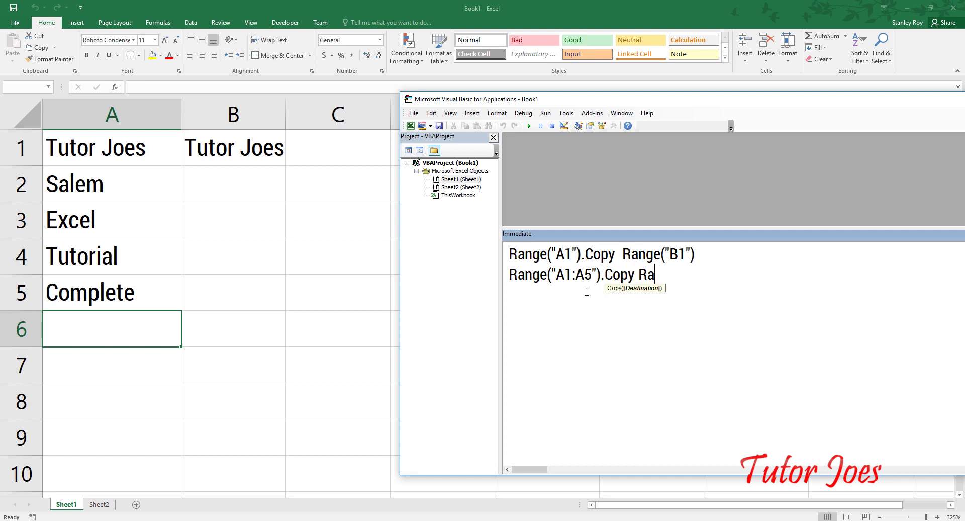
{"action": "type", "text": "nge("}
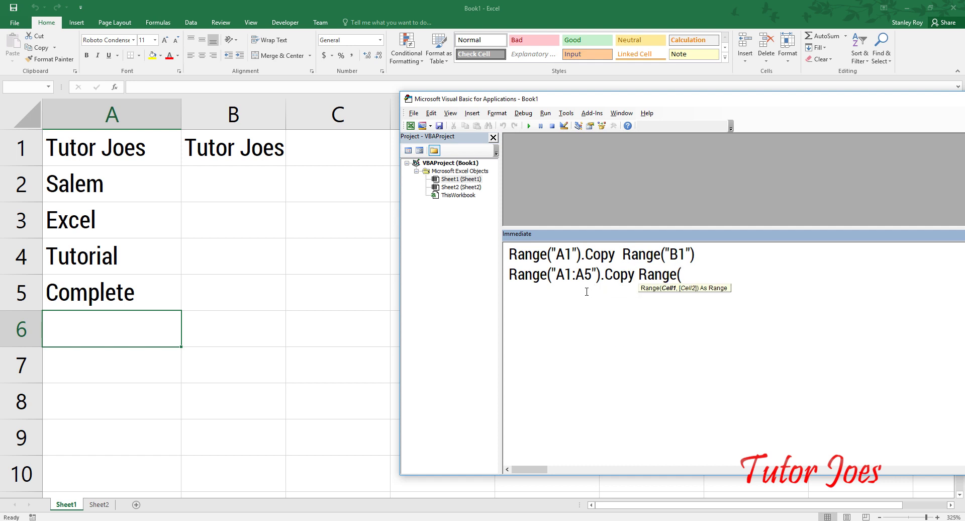
{"action": "type", "text": "\""}
{"action": "type", "text": "C1\""}
{"action": "type", "text": ")"}
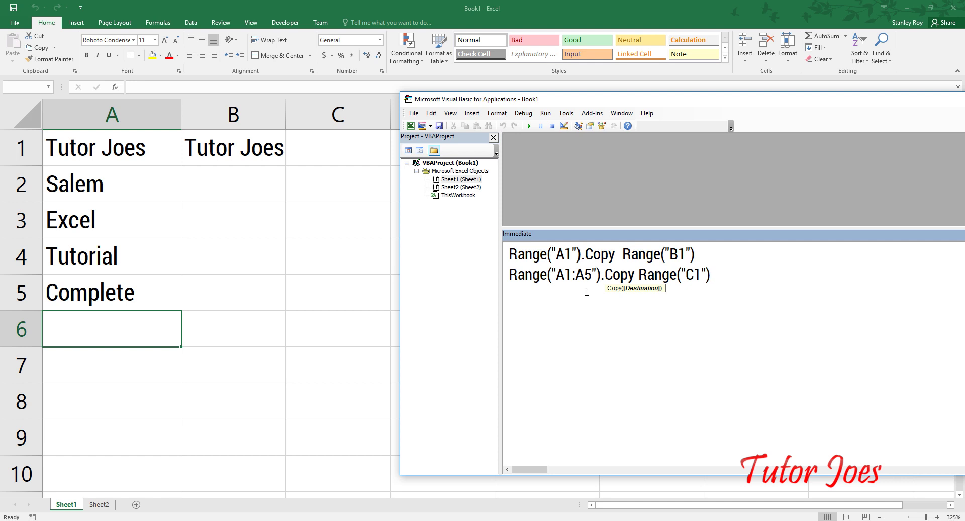
{"action": "key", "text": "Return"}
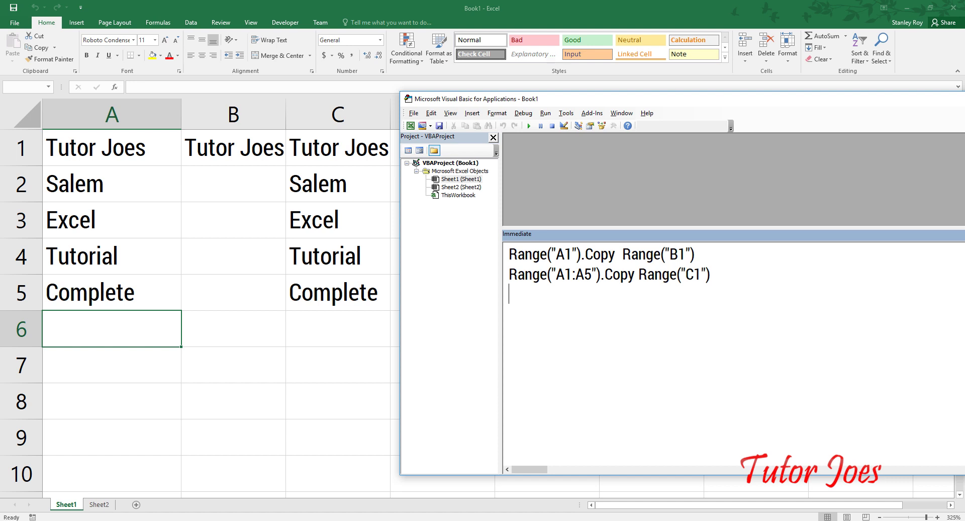
- On the third Immediate line, type Range("A1:A5").Copy Worksheets("Sheet2").Range("A1") without running it
{"action": "left_click_drag", "start_coordinate": [717, 279], "coordinate": [461, 260]}
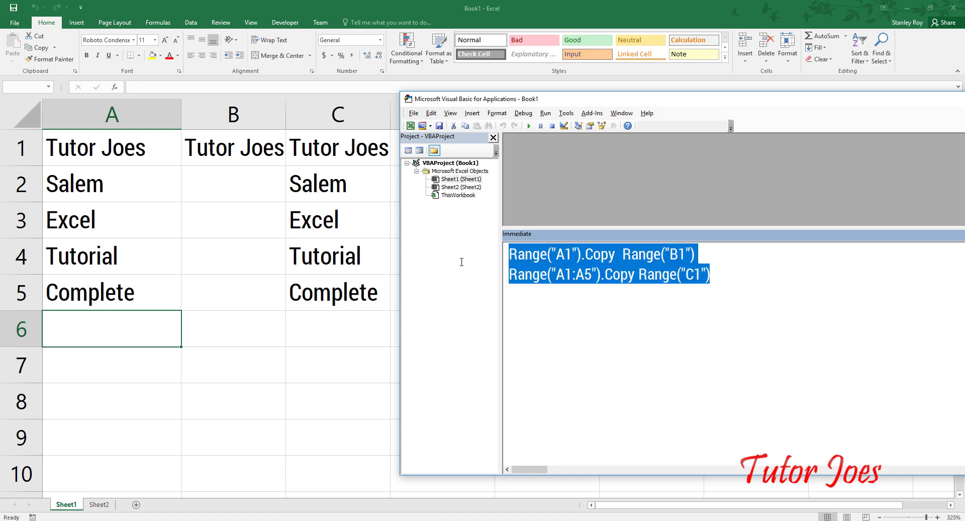
{"action": "left_click", "coordinate": [517, 298]}
{"action": "type", "text": "Range"}
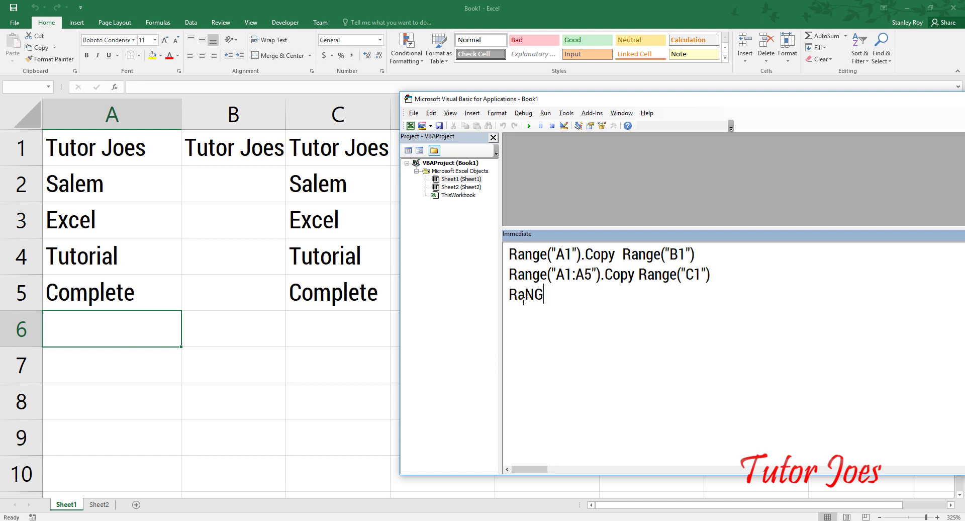
{"action": "key", "text": "BackSpace"}
{"action": "key", "text": "BackSpace"}
{"action": "key", "text": "BackSpace"}
{"action": "type", "text": "ange"}
{"action": "type", "text": "(\"A1"}
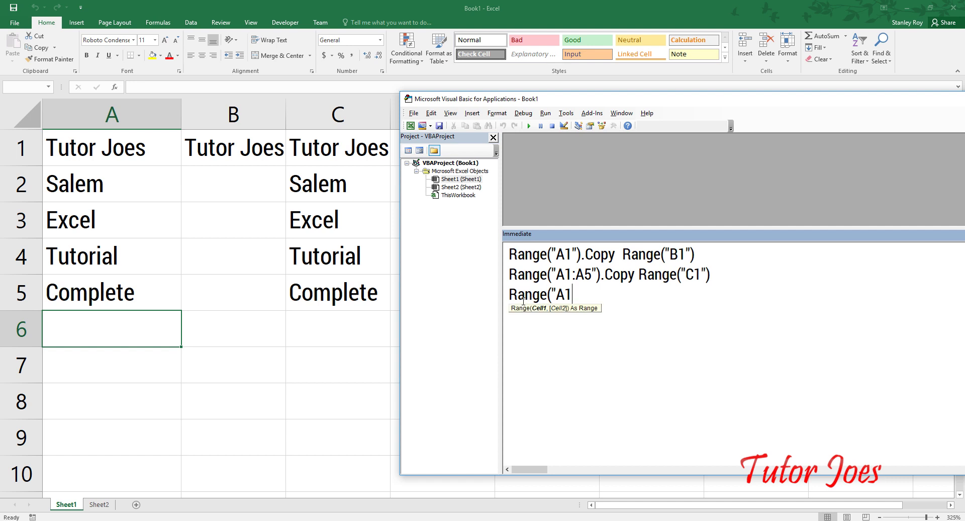
{"action": "type", "text": ":A5\""}
{"action": "type", "text": ").Co"}
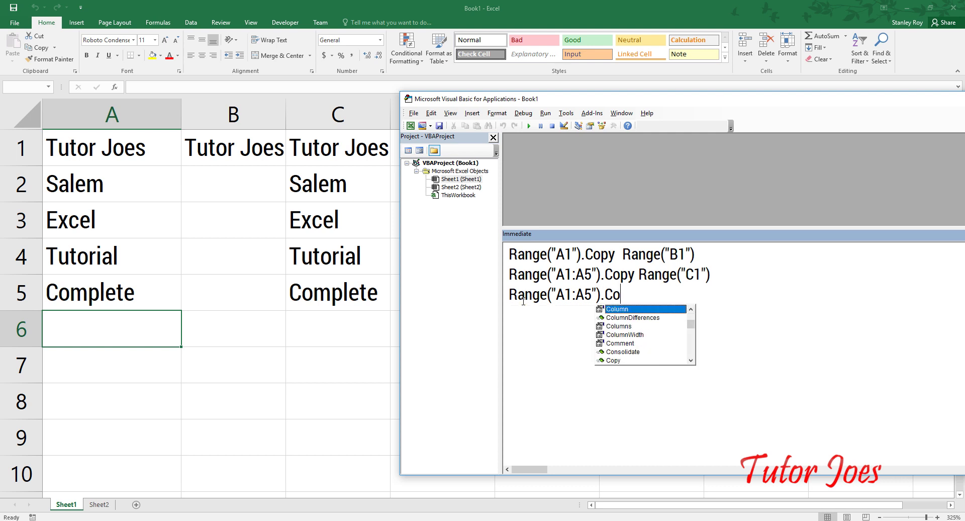
{"action": "type", "text": "py "}
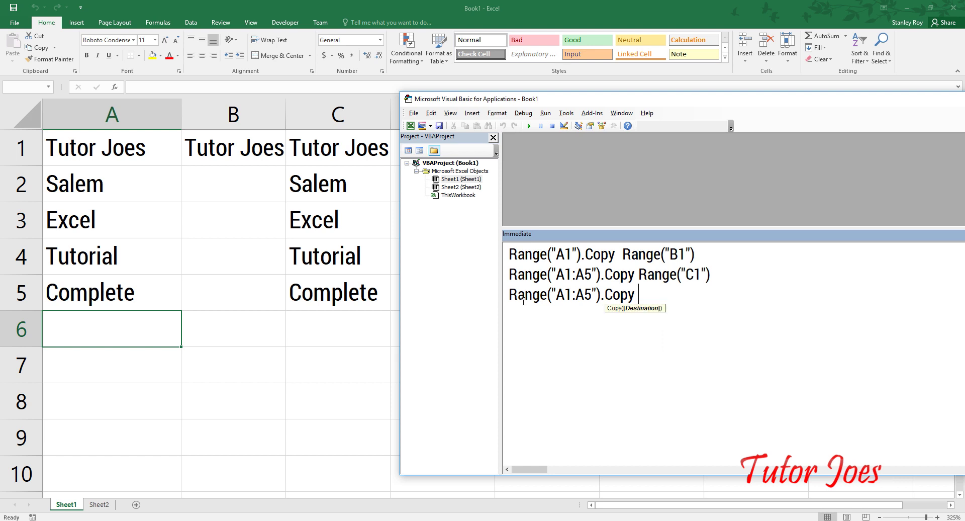
{"action": "type", "text": "Wor"}
{"action": "type", "text": "ksheet"}
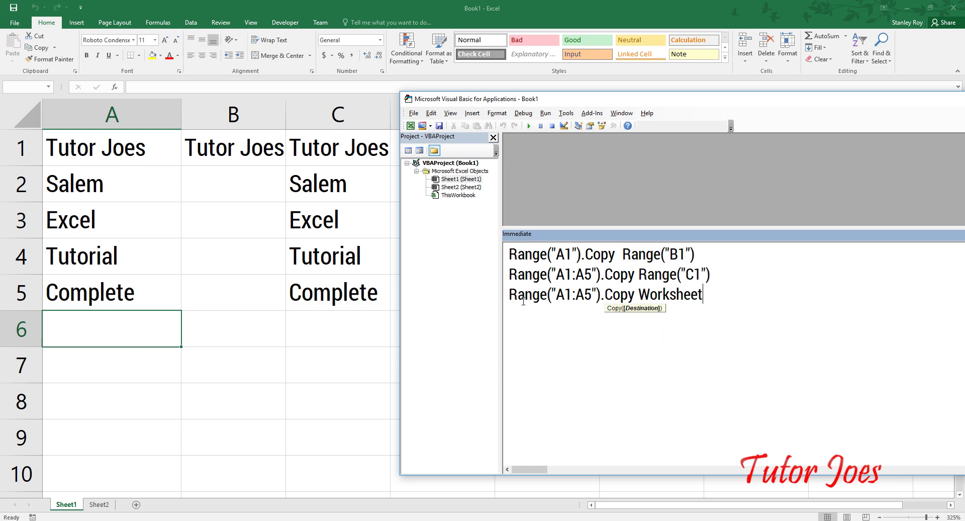
{"action": "type", "text": "s("}
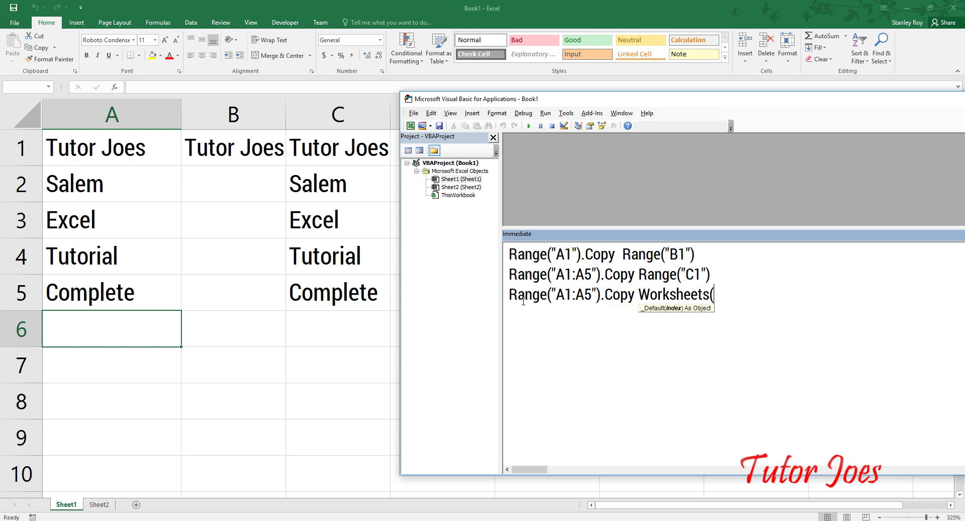
{"action": "type", "text": "\"s"}
{"action": "key", "text": "BackSpace"}
{"action": "type", "text": "Sh"}
{"action": "type", "text": "eet2"}
{"action": "type", "text": "\""}
{"action": "type", "text": ").Rabg"}
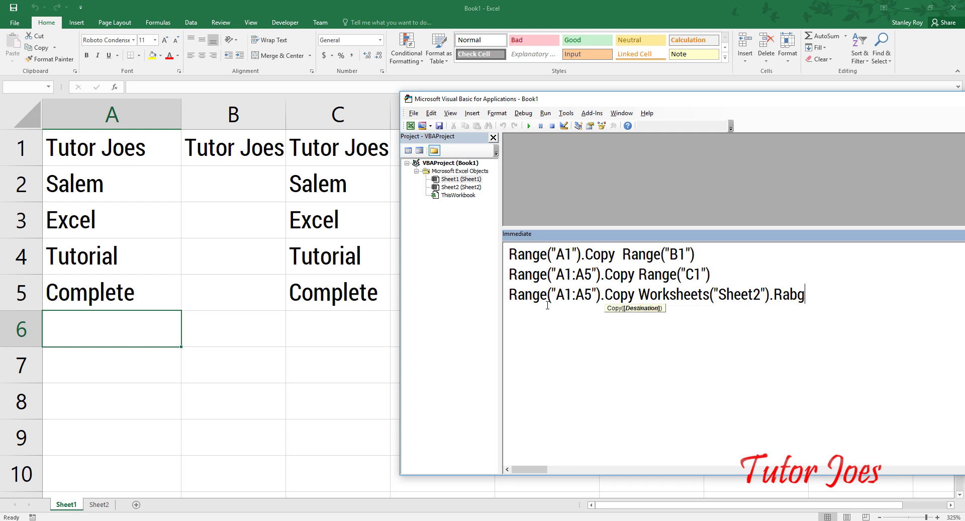
{"action": "key", "text": "BackSpace"}
{"action": "key", "text": "BackSpace"}
{"action": "type", "text": "nge("}
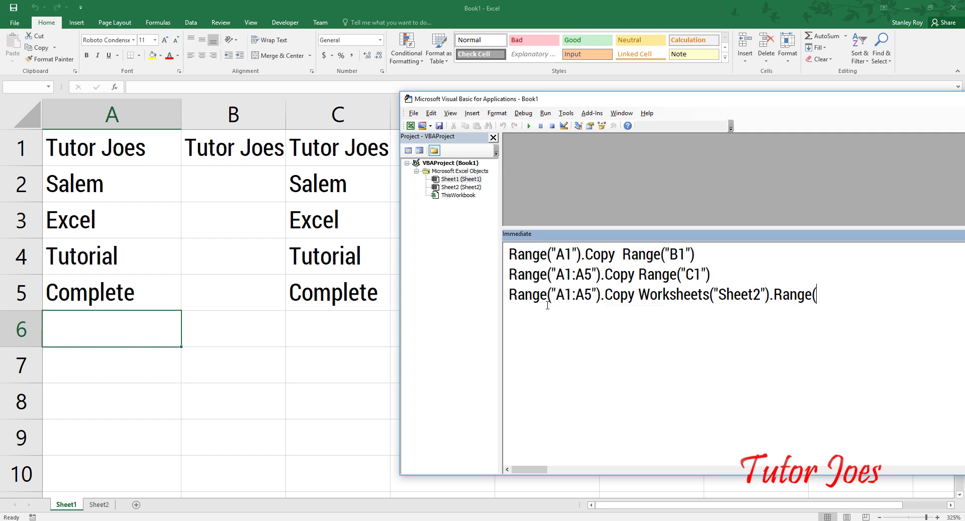
{"action": "type", "text": "\"A1\""}
{"action": "type", "text": ")"}
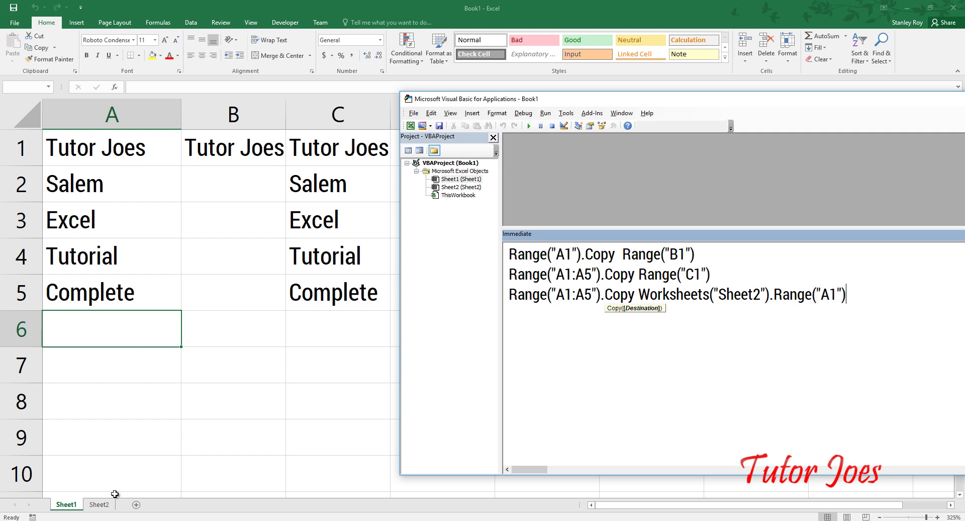
- Run the Sheet2 copy command, copying the five entries from A1:A5 into Sheet2's A1:A5
{"action": "left_click", "coordinate": [105, 504]}
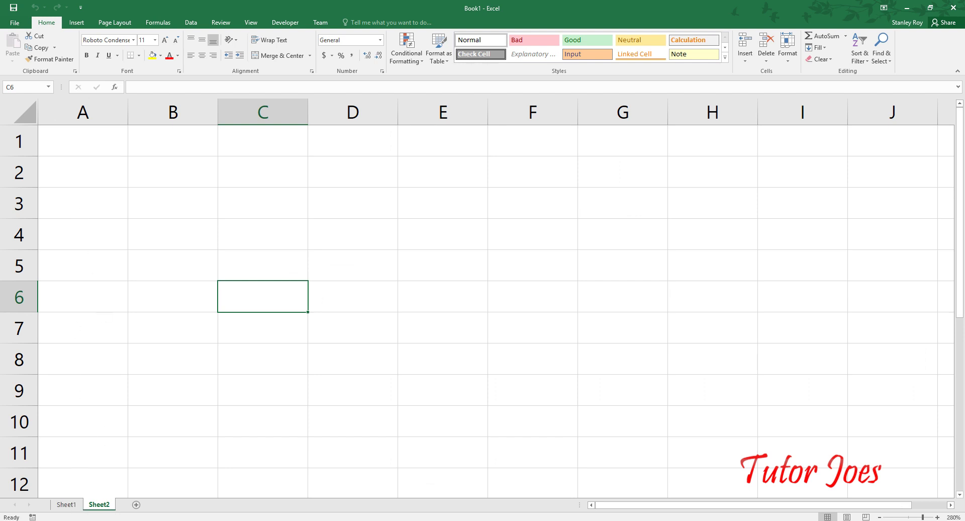
{"action": "left_click", "coordinate": [89, 519]}
{"action": "left_click", "coordinate": [325, 493]}
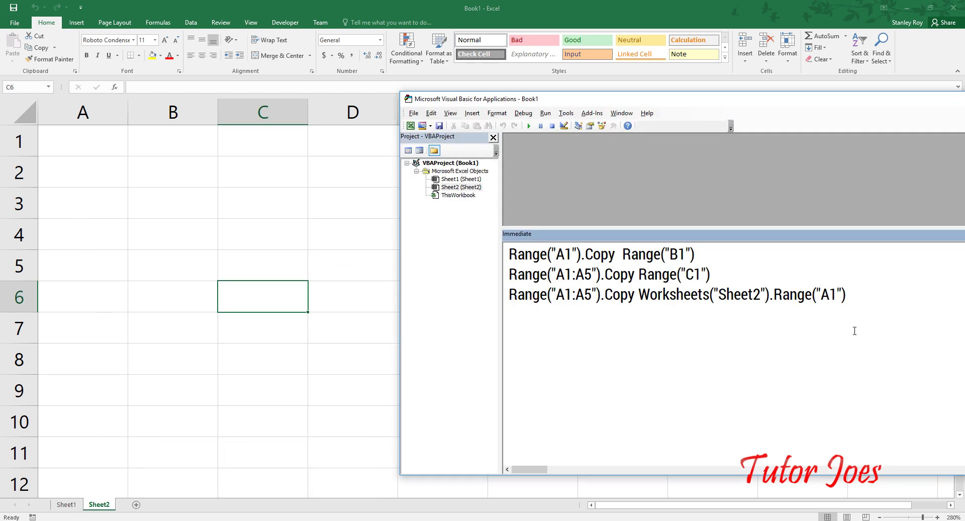
{"action": "key", "text": "Return"}
{"action": "left_click", "coordinate": [855, 293]}
{"action": "key", "text": "Return"}
{"action": "left_click", "coordinate": [79, 505]}
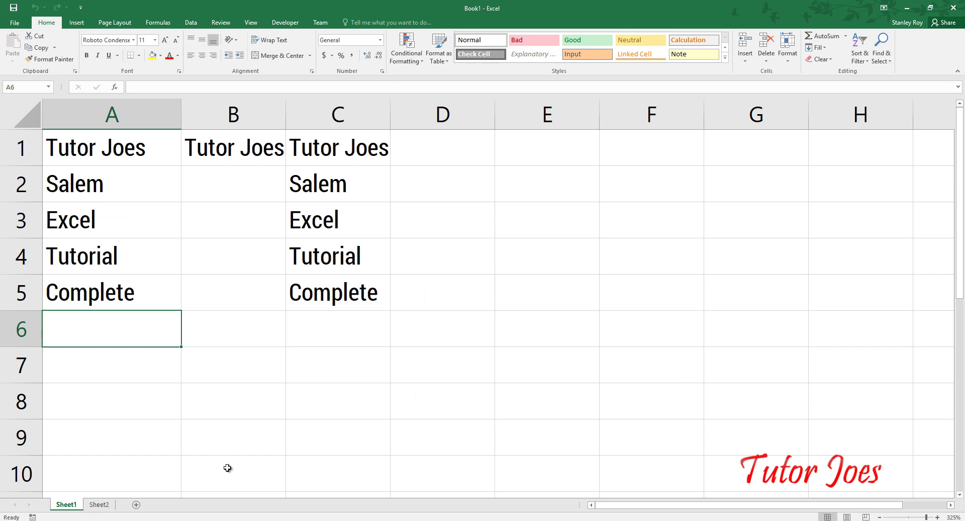
{"action": "key", "text": "alt+F11"}
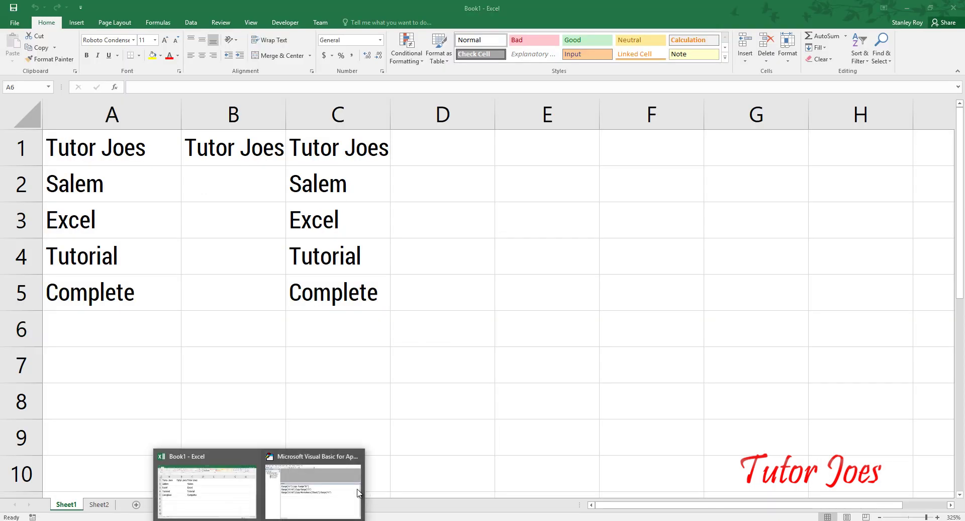
{"action": "left_click", "coordinate": [309, 498]}
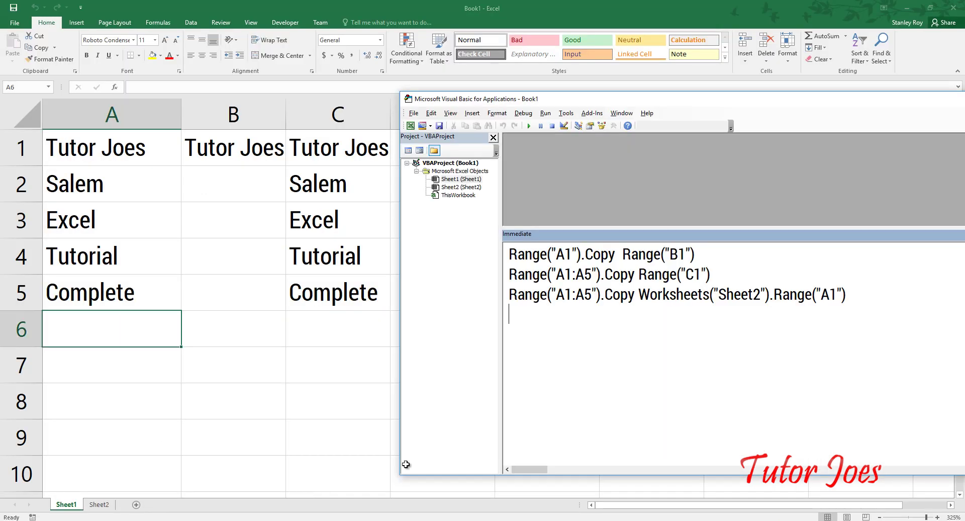
{"action": "left_click", "coordinate": [872, 297]}
{"action": "key", "text": "Return"}
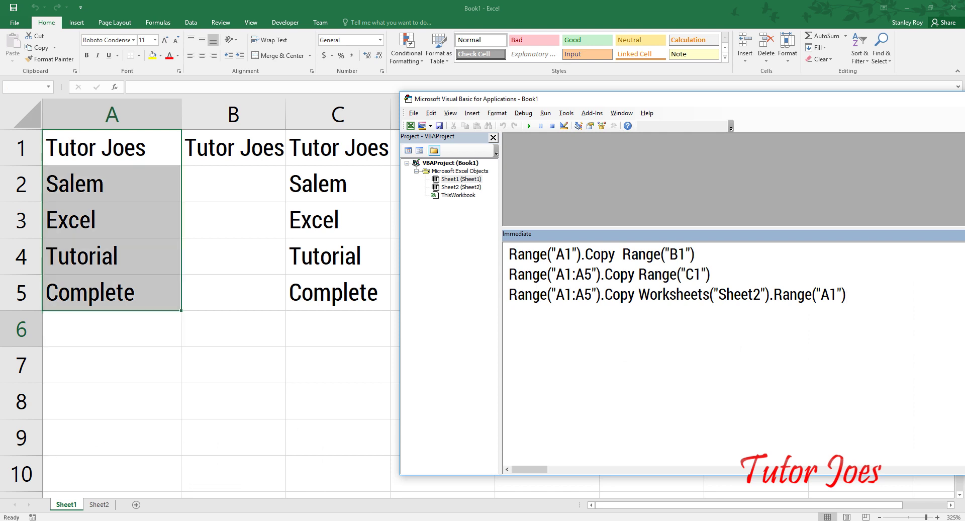
- Widen Sheet2's column A to fit the copied entries, then return to Sheet1
{"action": "left_click", "coordinate": [93, 505]}
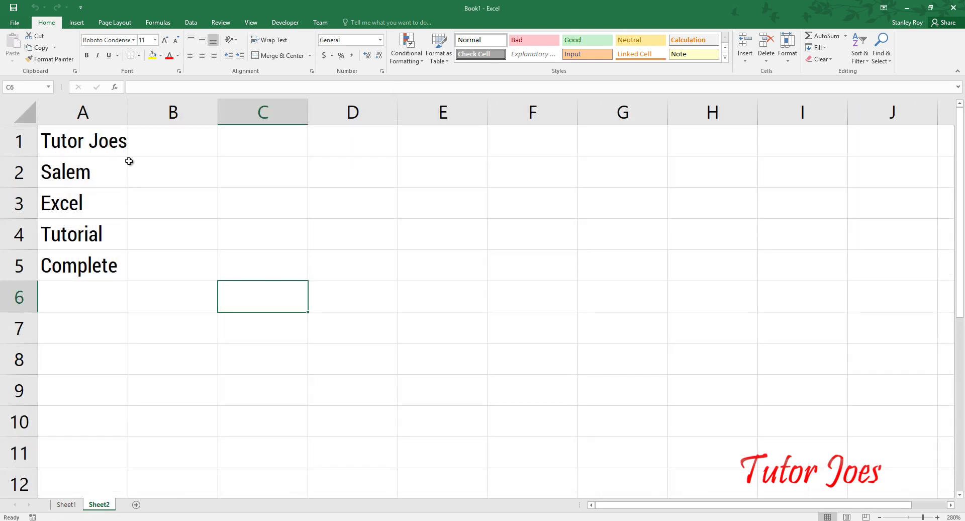
{"action": "left_click_drag", "start_coordinate": [126, 119], "coordinate": [158, 119]}
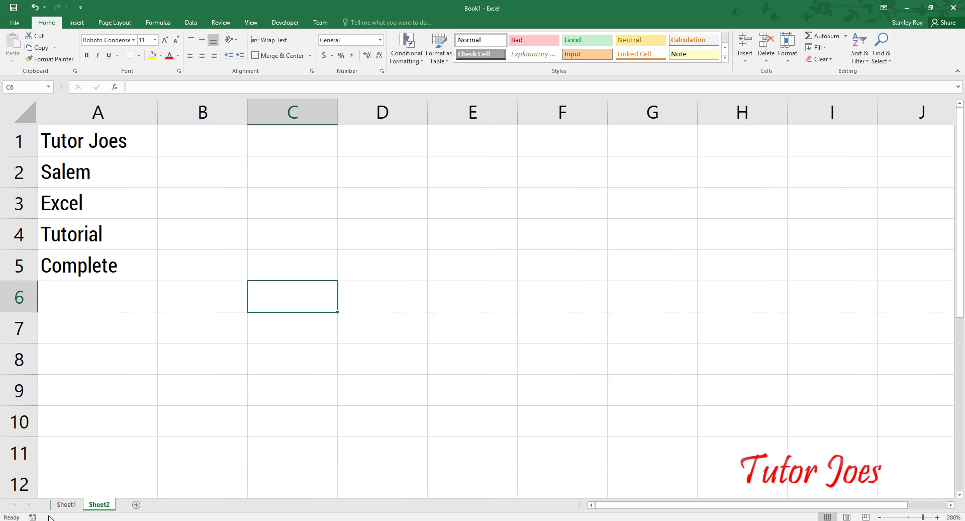
{"action": "left_click", "coordinate": [68, 505]}
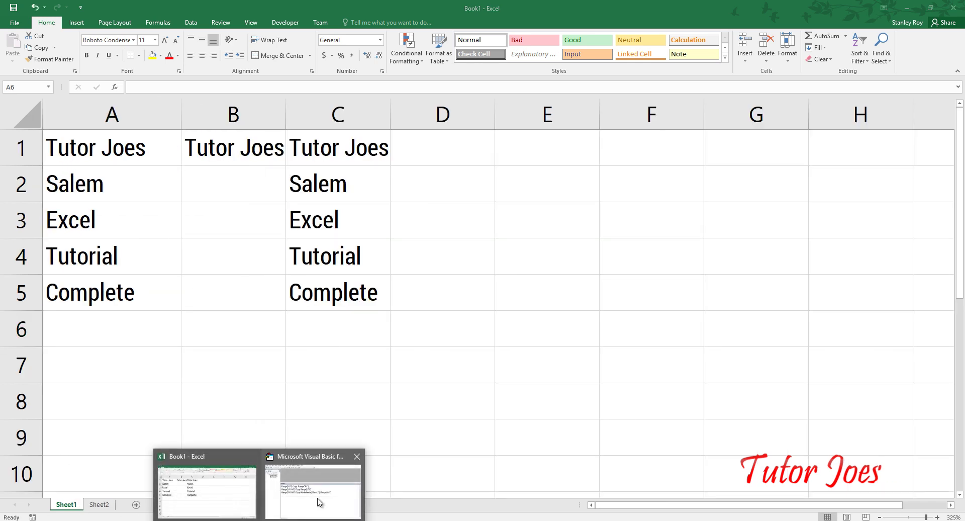
- Restore the Visual Basic for Applications window from the taskbar over Sheet1
{"action": "left_click", "coordinate": [322, 480]}
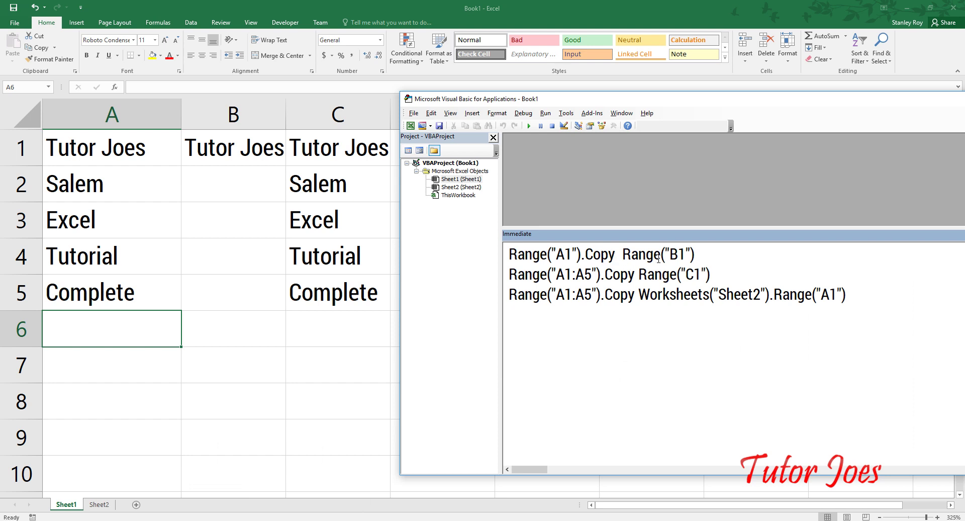